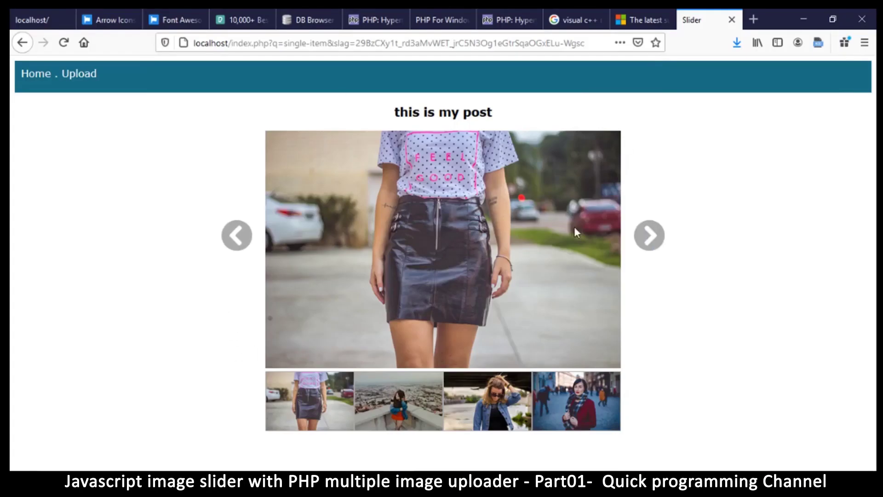
Advance the post's slider with the right arrow through all four photos
click(653, 229)
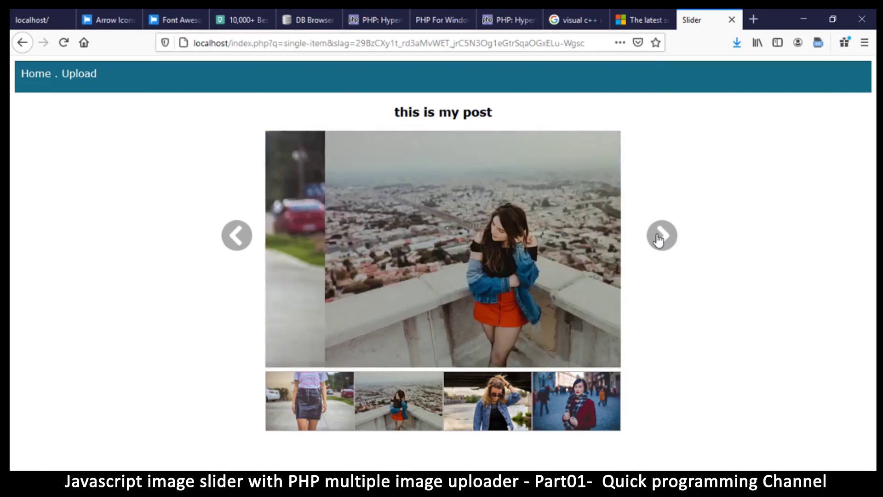
click(657, 236)
click(659, 240)
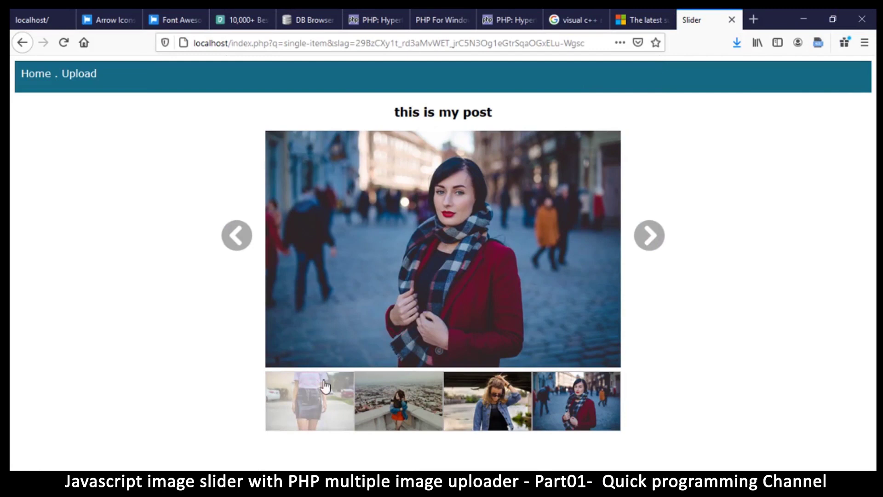
click(662, 242)
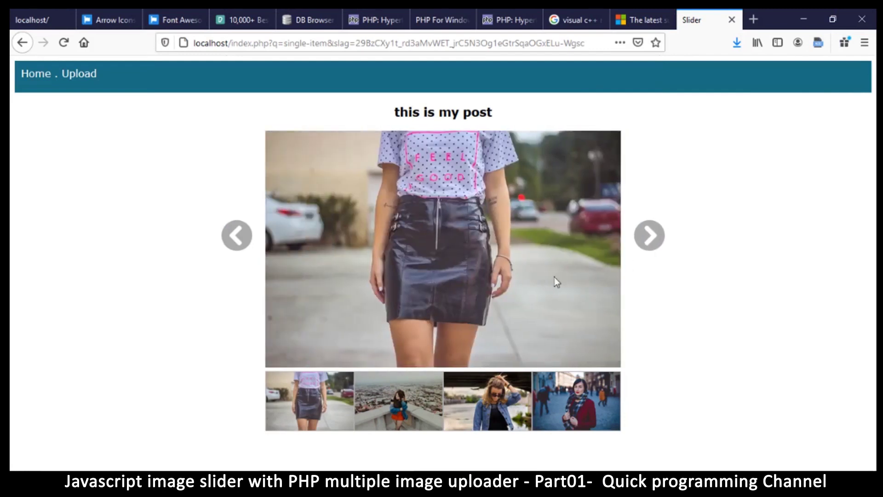
Jump the slider via thumbnails to the ledge, sunglasses, skirt and red-coat photos
click(395, 401)
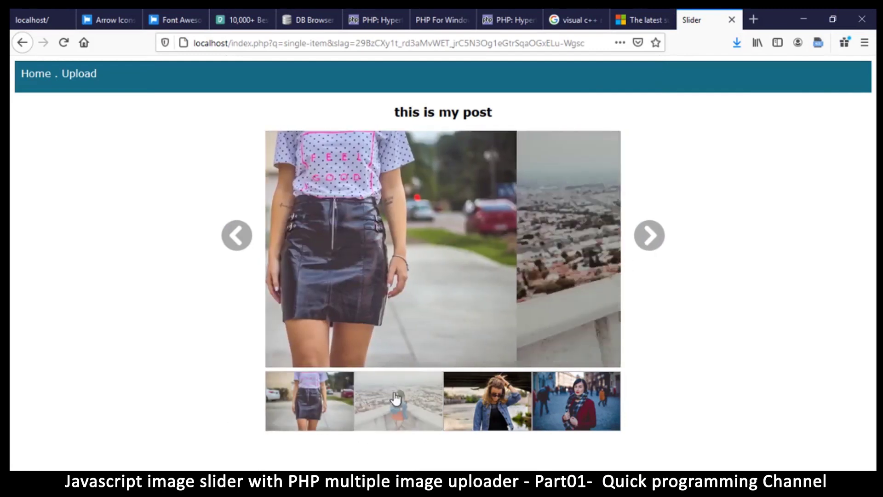
click(514, 419)
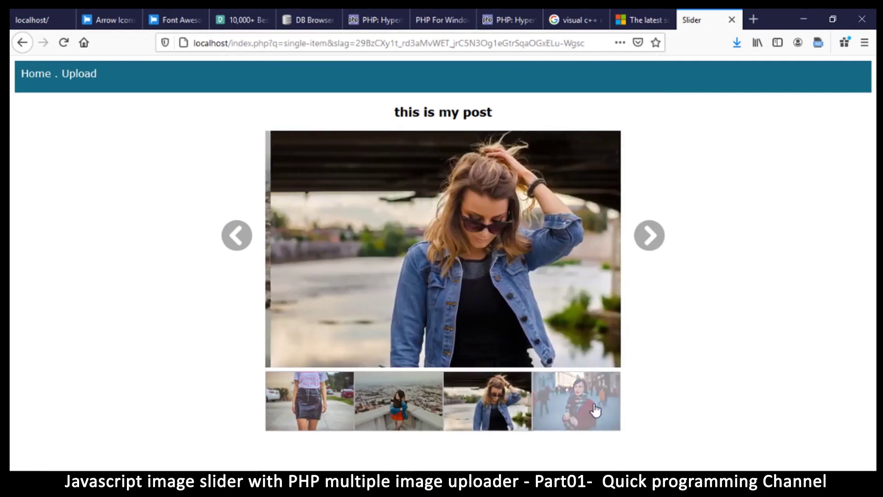
click(592, 408)
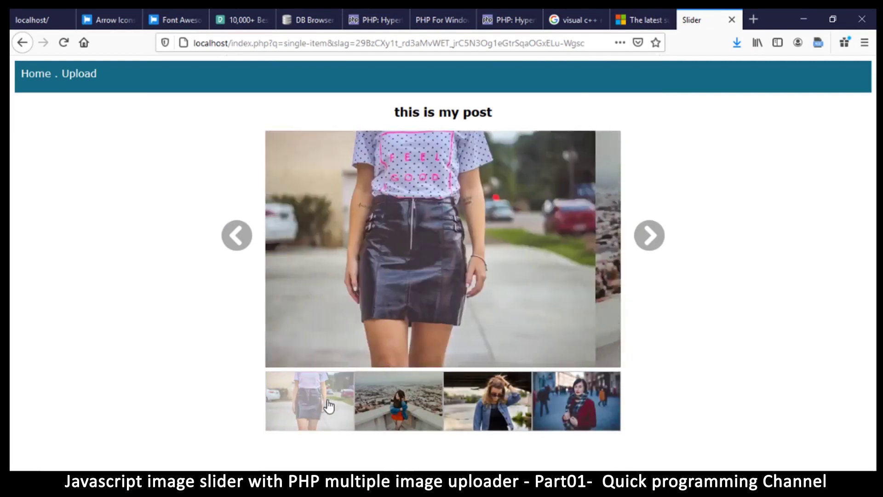
click(577, 404)
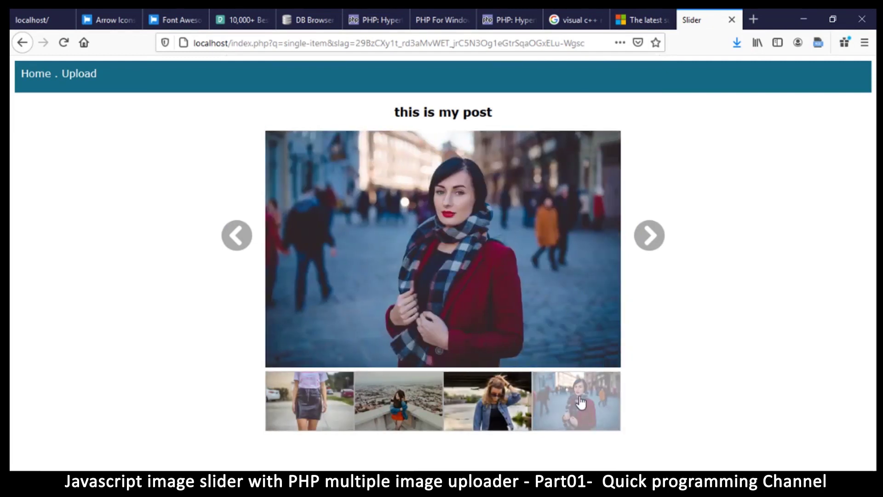
From Home, view the "testing a new post" slider through to the rooftop image
click(31, 77)
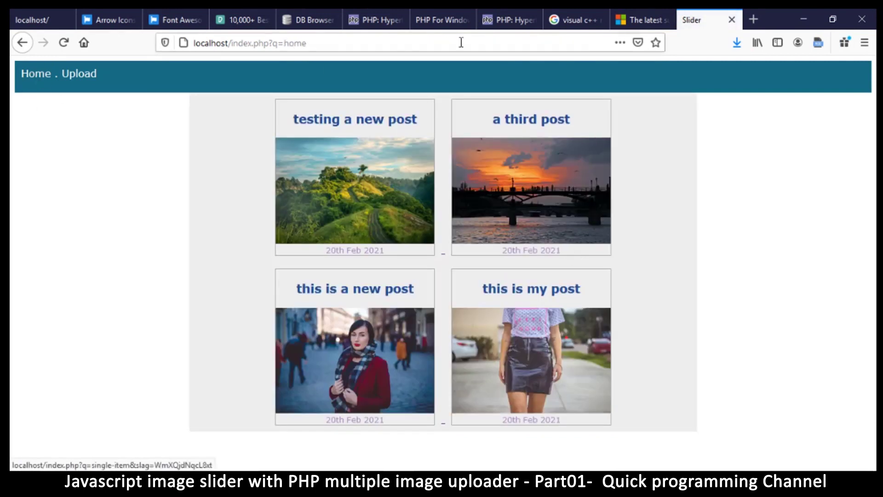
click(367, 181)
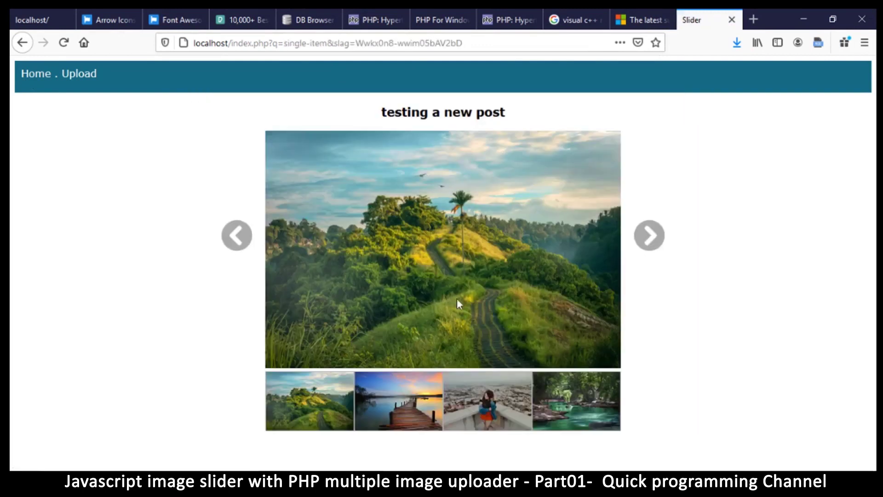
click(659, 237)
click(655, 237)
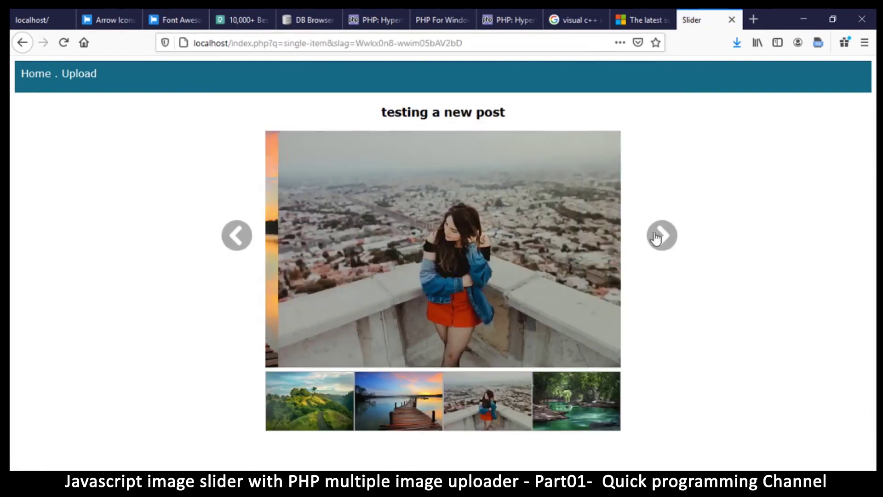
click(656, 237)
View the "a third post" slider, then go to the Upload page for a new post
click(32, 76)
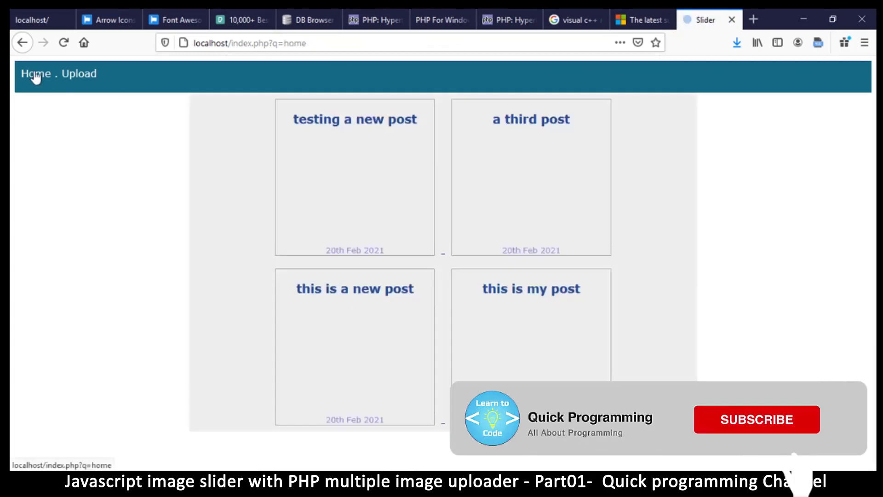
click(523, 171)
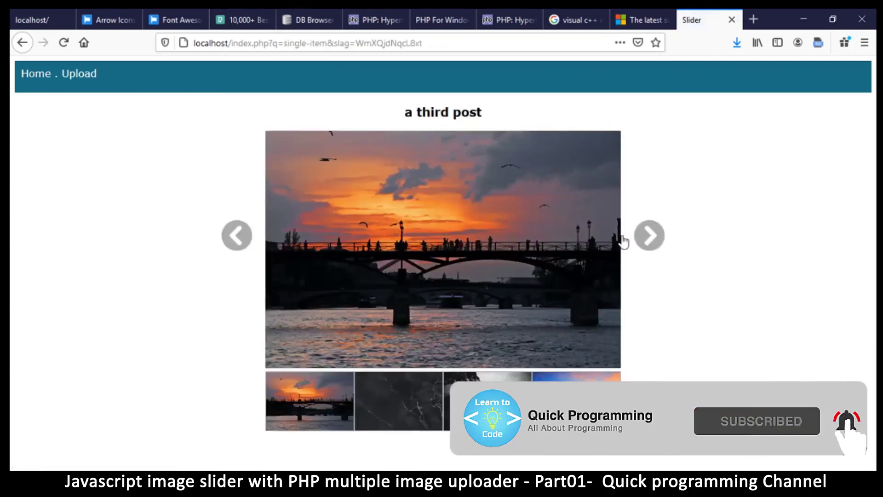
click(661, 236)
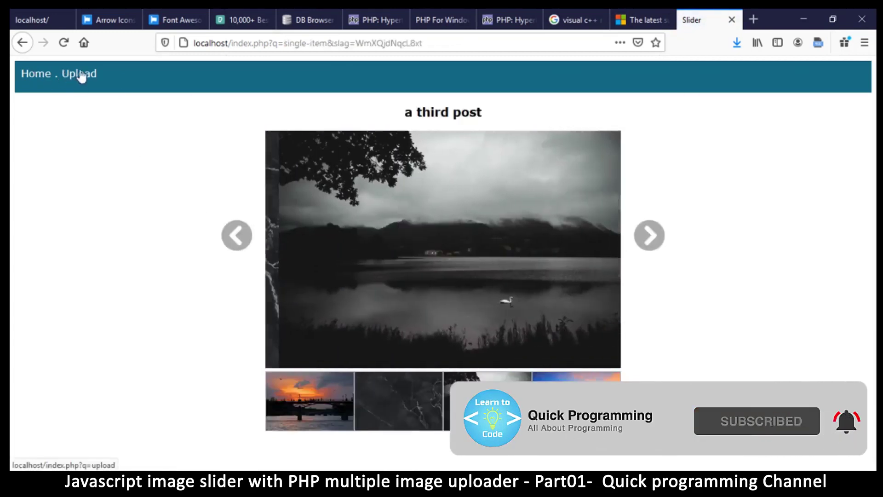
click(78, 74)
text(upload a new post)
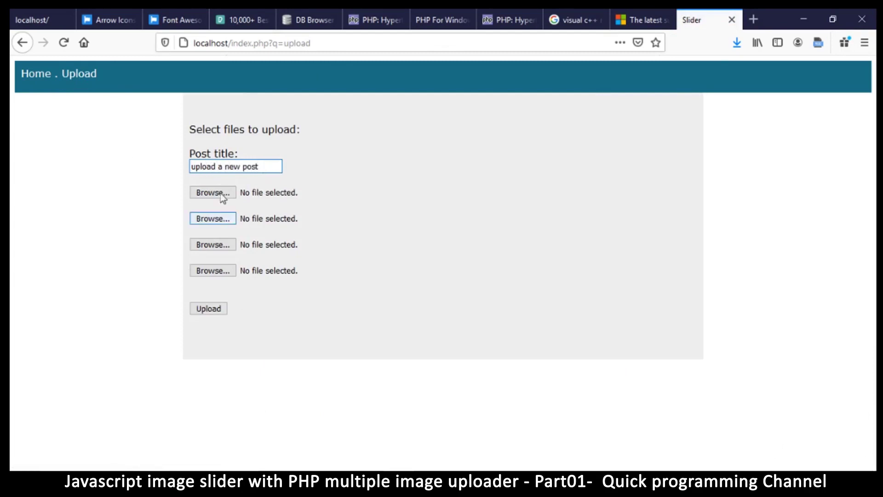
Attach the dark lake image and 4.jpg to the first two file slots
click(220, 193)
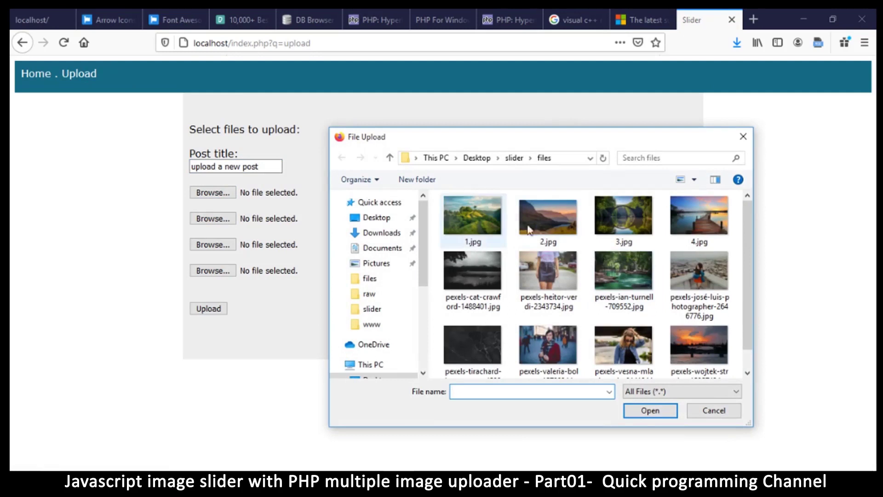
double_click(486, 271)
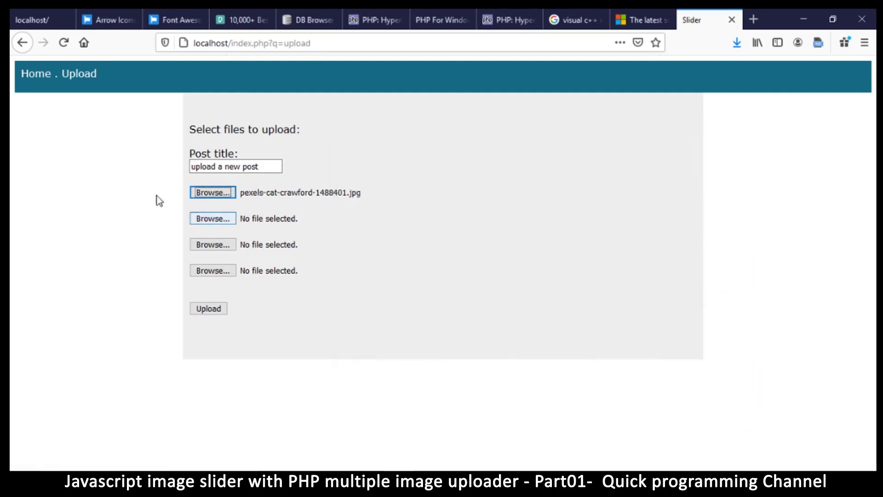
click(207, 218)
click(677, 221)
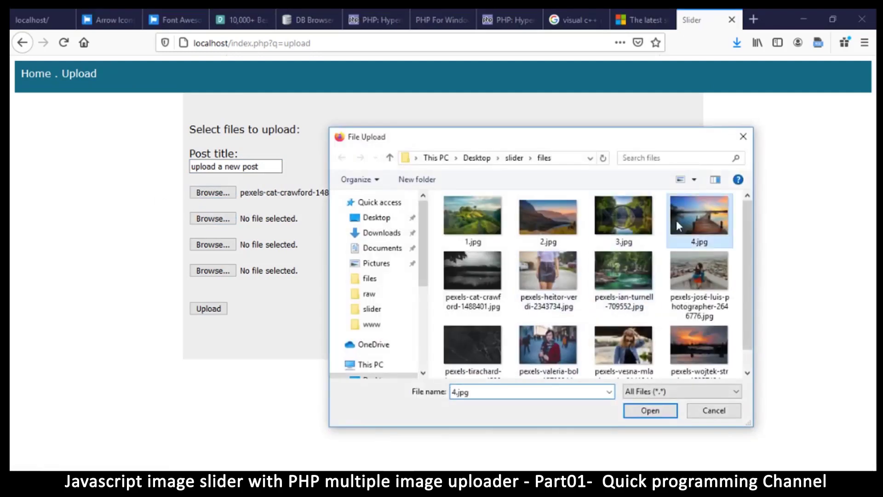
double_click(676, 220)
Attach the wojtek-strzelec and valeria-boltneva pexels images as third and fourth, then submit the post
click(265, 244)
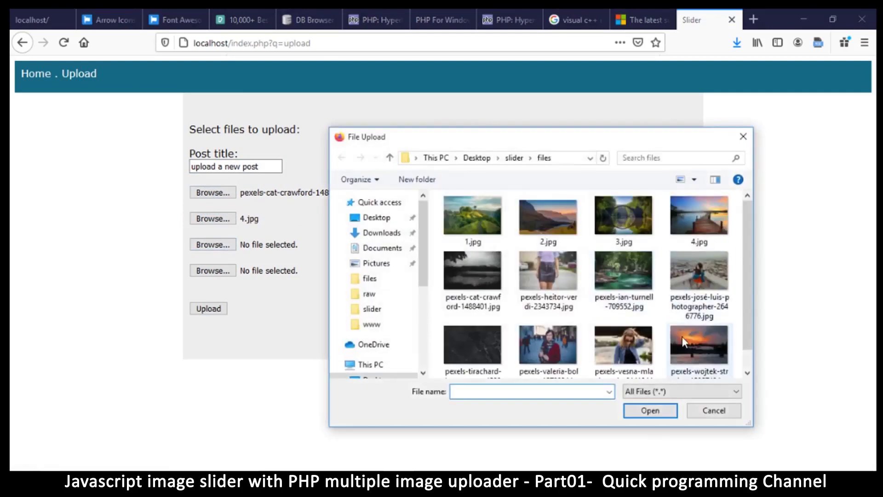
double_click(682, 336)
click(206, 272)
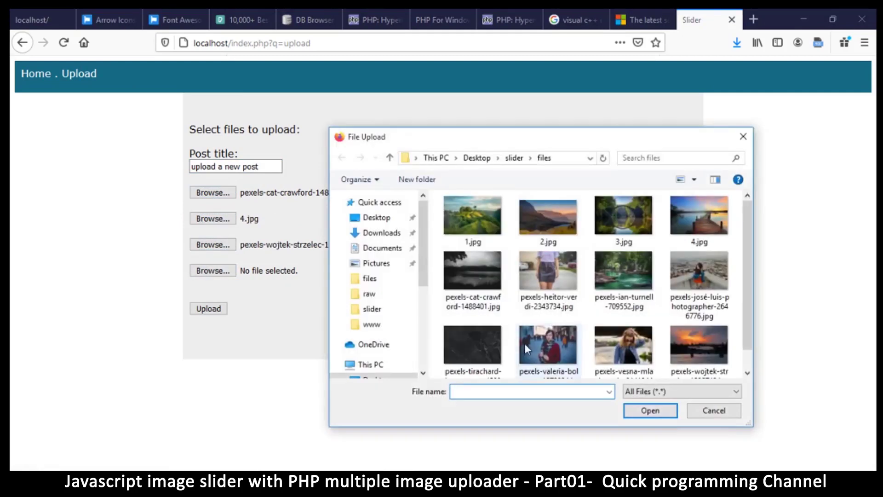
double_click(543, 344)
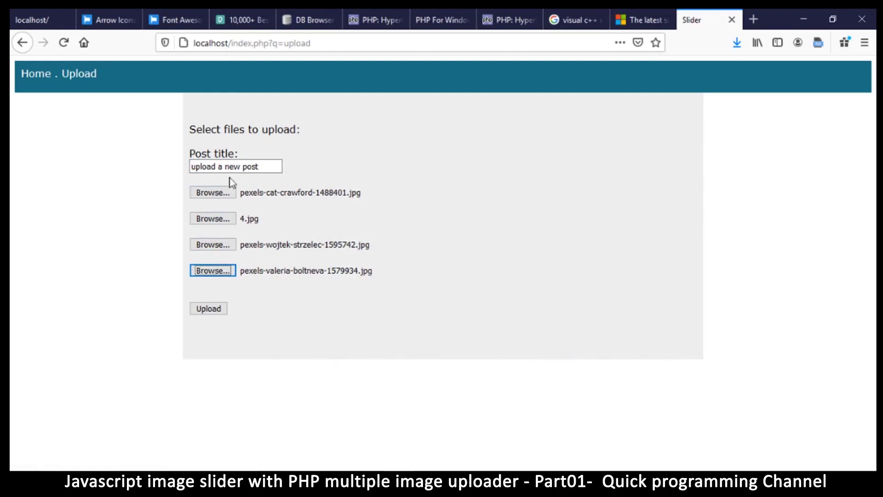
click(207, 309)
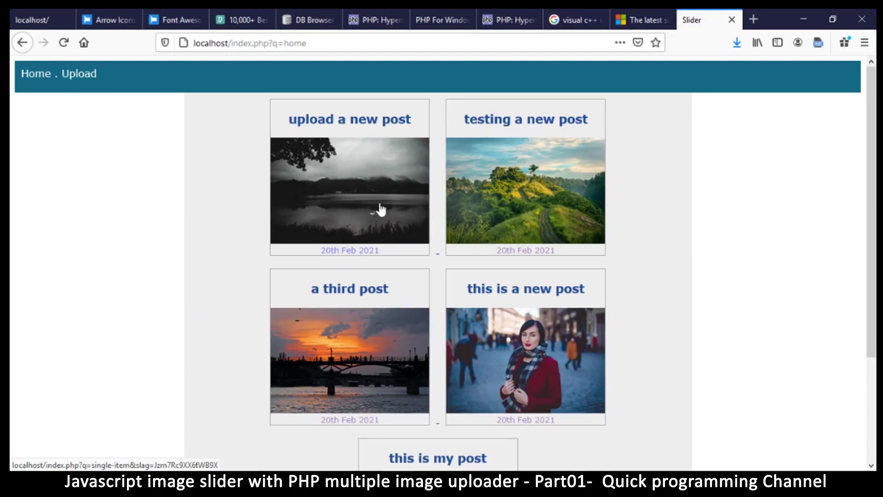
scroll(405, 206, down, 2)
scroll(366, 198, up, 2)
View "upload a new post" and advance its slider through the sunset bridge and woman-in-red images
click(363, 187)
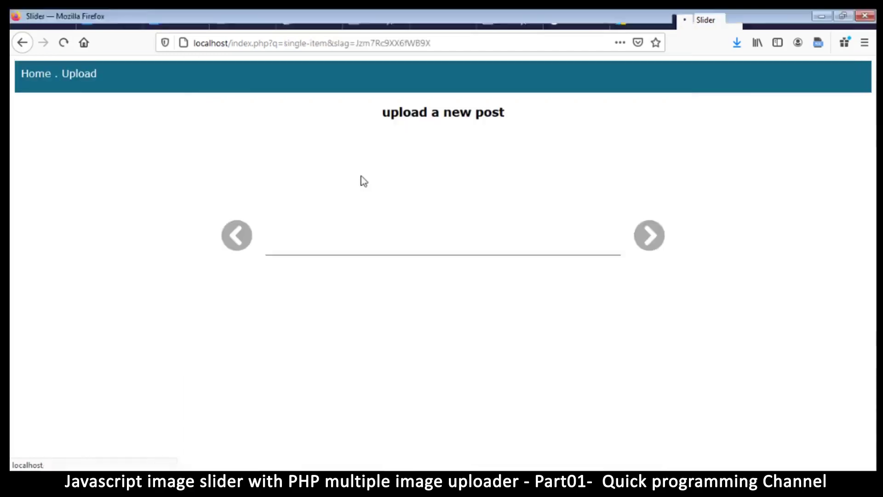
click(664, 237)
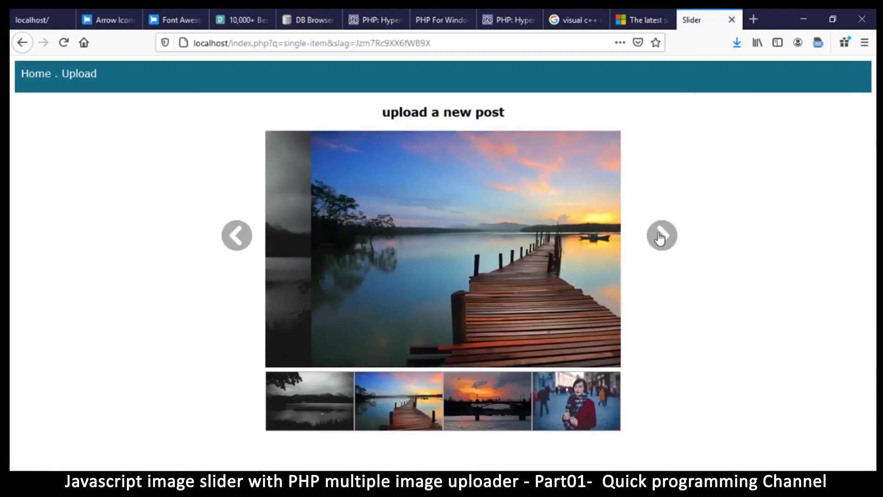
click(667, 237)
click(665, 239)
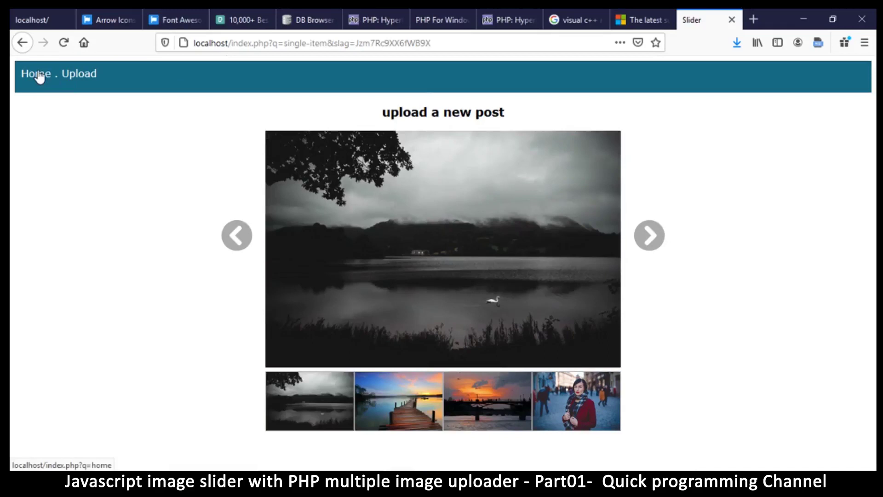
Return Home and go to the "this is my post" post
click(38, 77)
scroll(522, 365, down, 2)
click(482, 386)
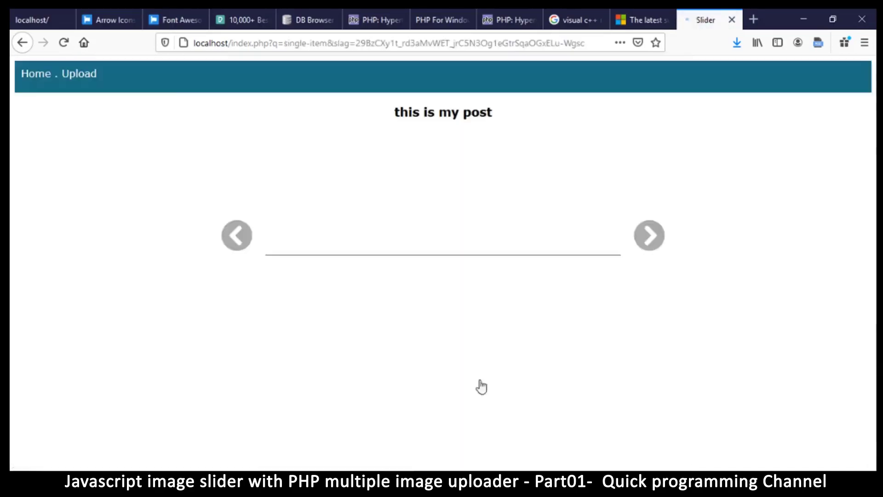
Bring the Notepad topic notes forward, reposition them and highlight the first line
key(alt+Tab)
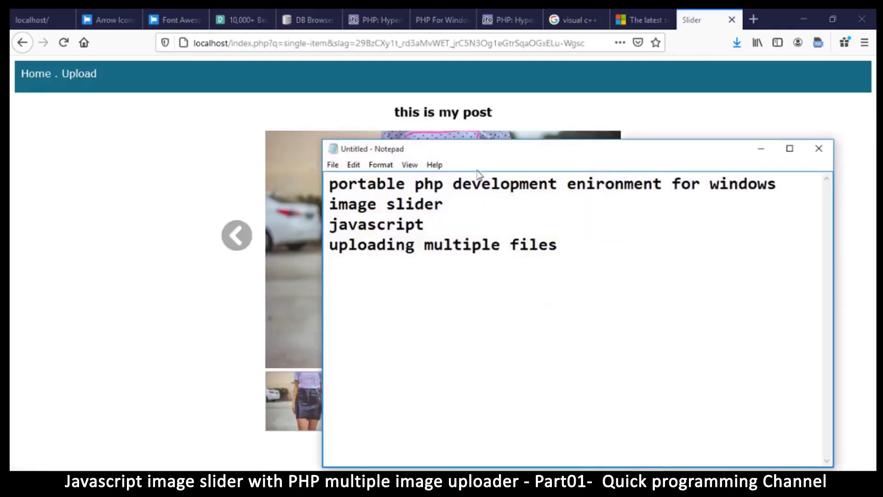
drag(480, 157, 425, 118)
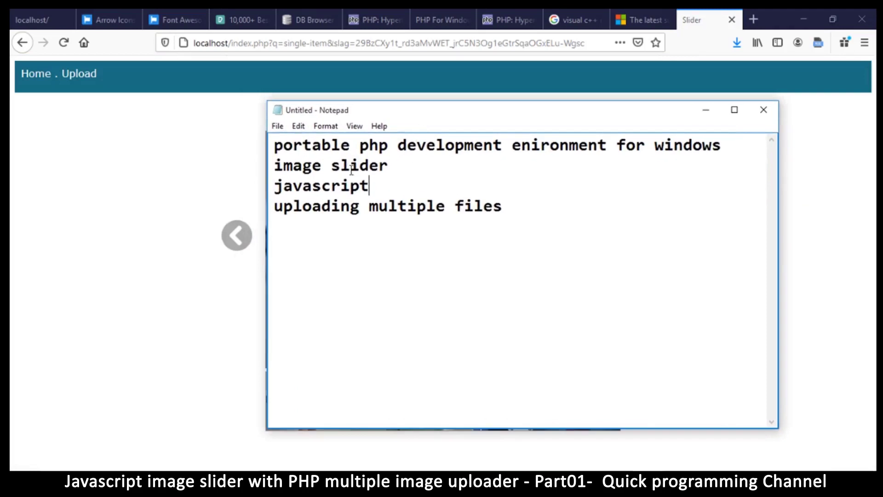
drag(274, 147, 725, 146)
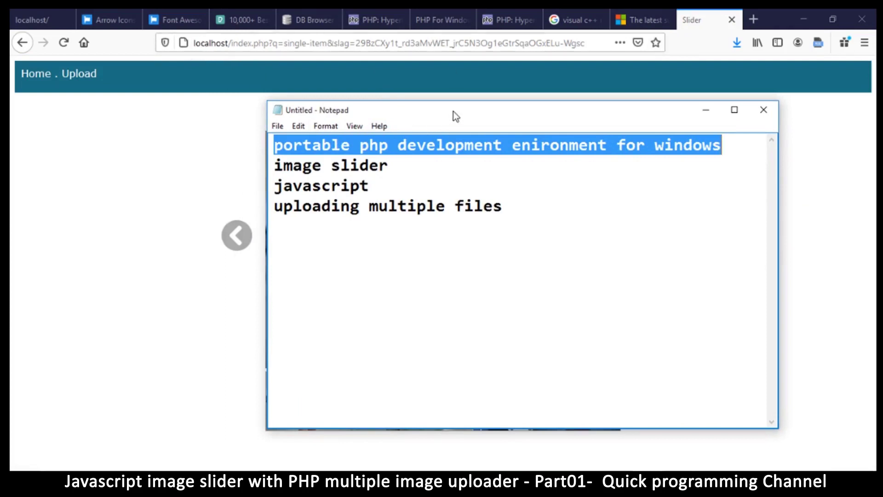
mouse_move(453, 110)
mouse_down()
mouse_move(481, 127)
mouse_move(462, 110)
mouse_up()
click(392, 139)
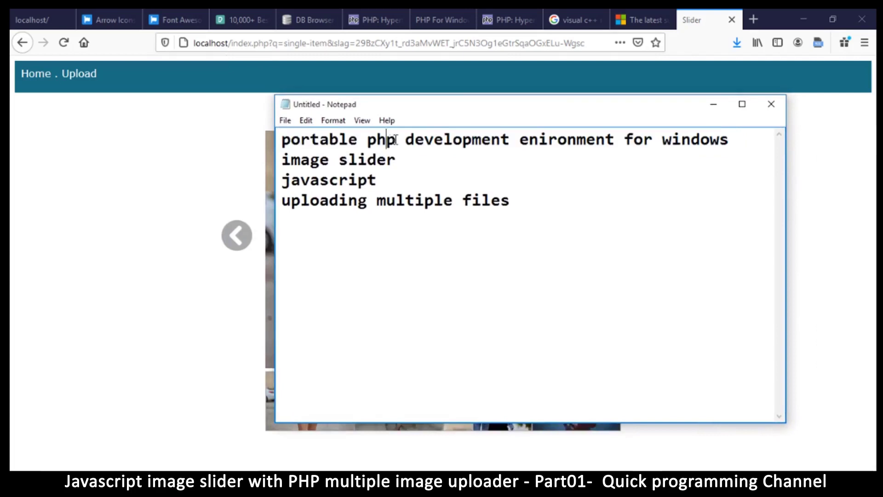
Highlight the php development, image slider and uploading multiple files lines, then hide the notes
drag(444, 139, 254, 138)
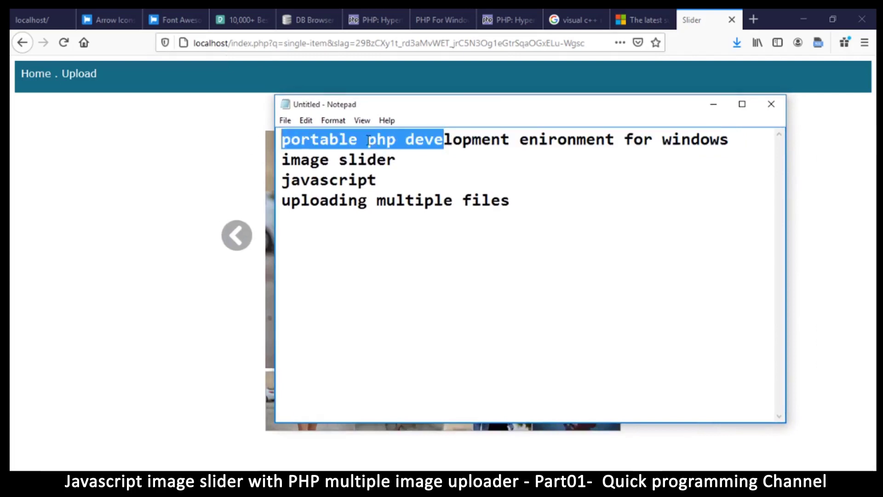
drag(367, 139, 520, 139)
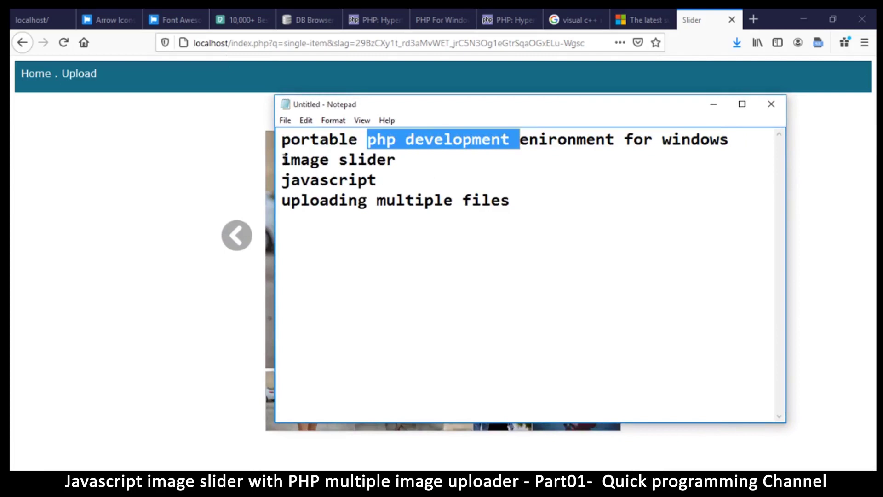
mouse_move(281, 159)
mouse_down()
mouse_move(402, 159)
mouse_move(273, 185)
mouse_up()
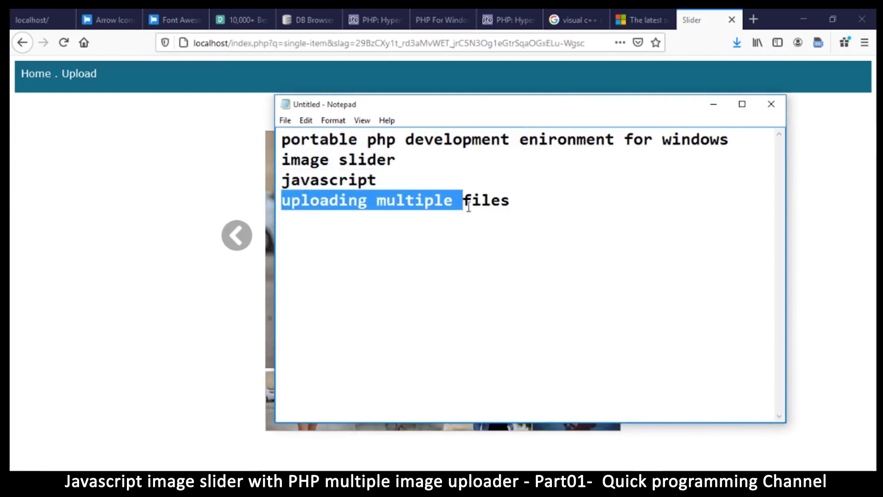
drag(282, 202, 505, 211)
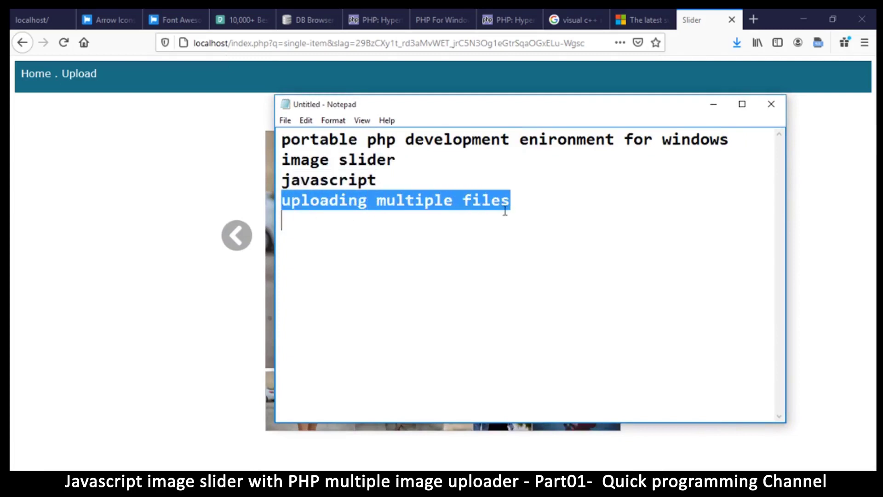
click(357, 210)
click(117, 125)
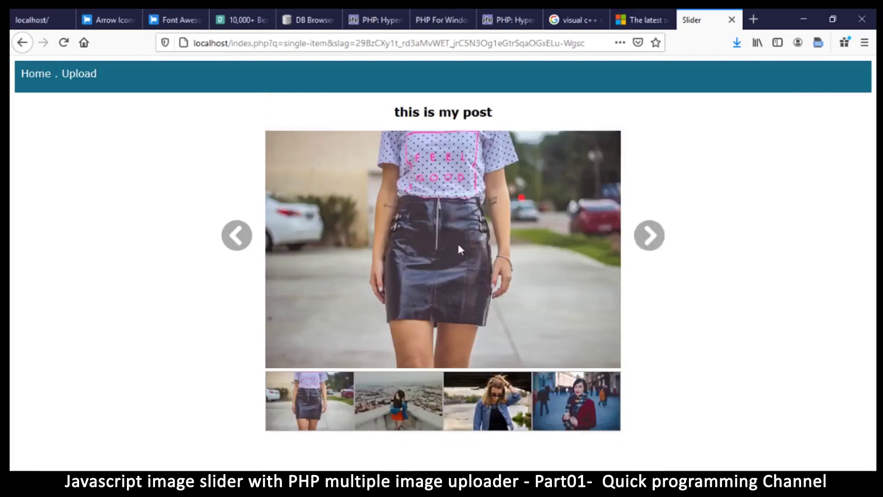